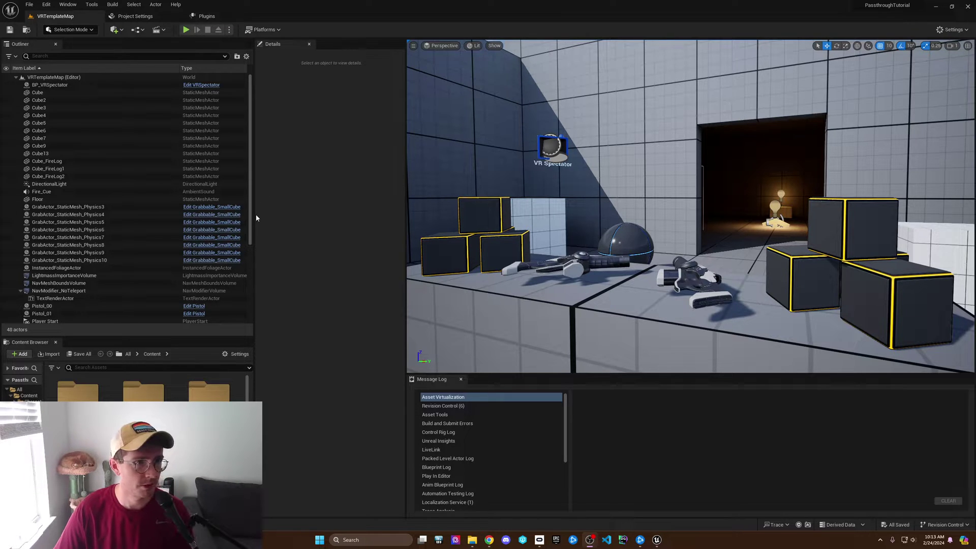
- Bring up the Meta Quest Link app from the taskbar, then minimize it back to the Unreal editor
{"action": "left_click", "coordinate": [540, 541]}
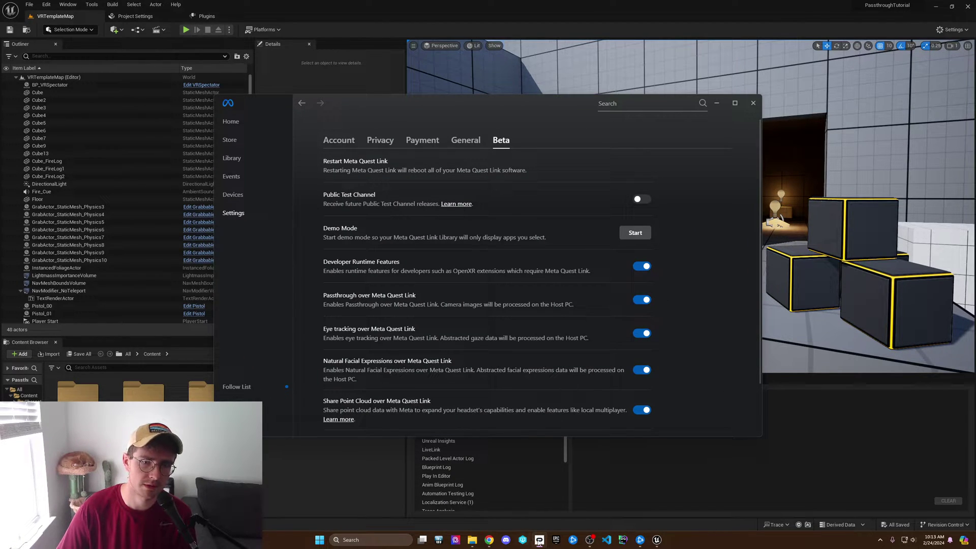
{"action": "mouse_move", "coordinate": [540, 543]}
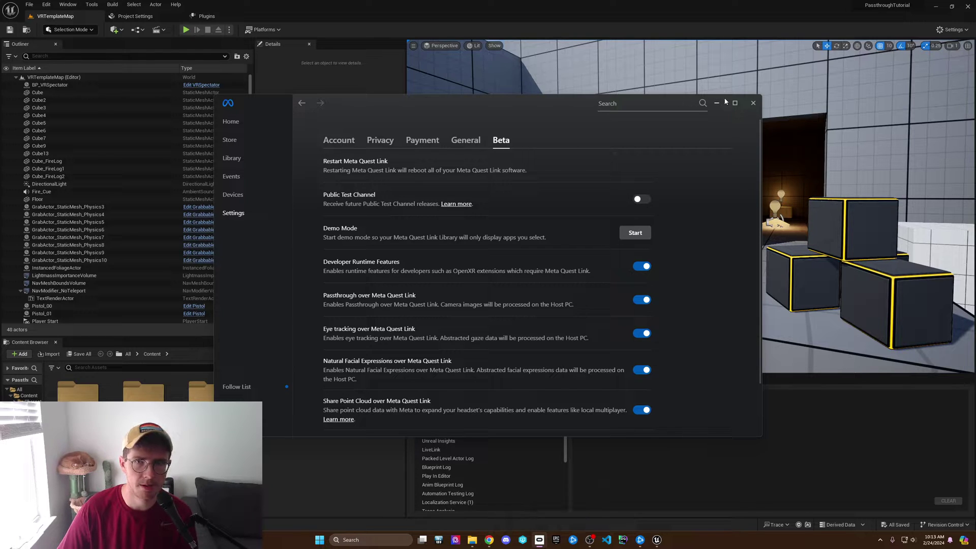
{"action": "left_click", "coordinate": [540, 541]}
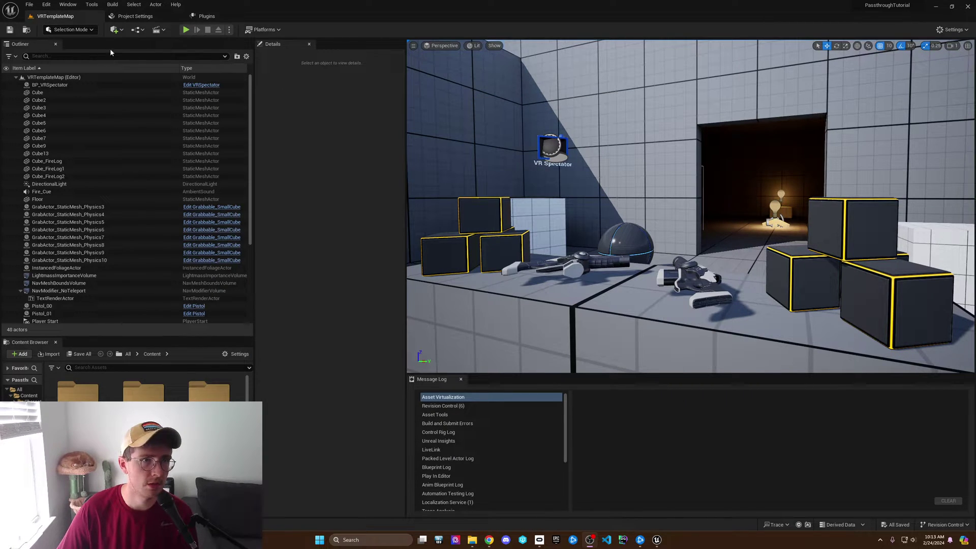
- Filter the Plugins list by 'meta' and tick the Meta XR plugin to enable it
{"action": "left_click", "coordinate": [201, 17]}
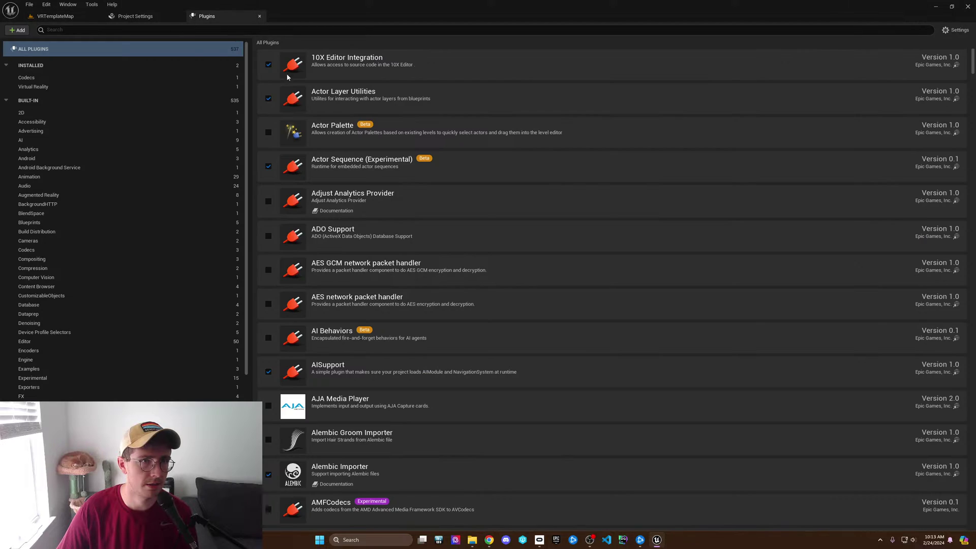
{"action": "left_click", "coordinate": [293, 29]}
{"action": "type", "text": "meta"}
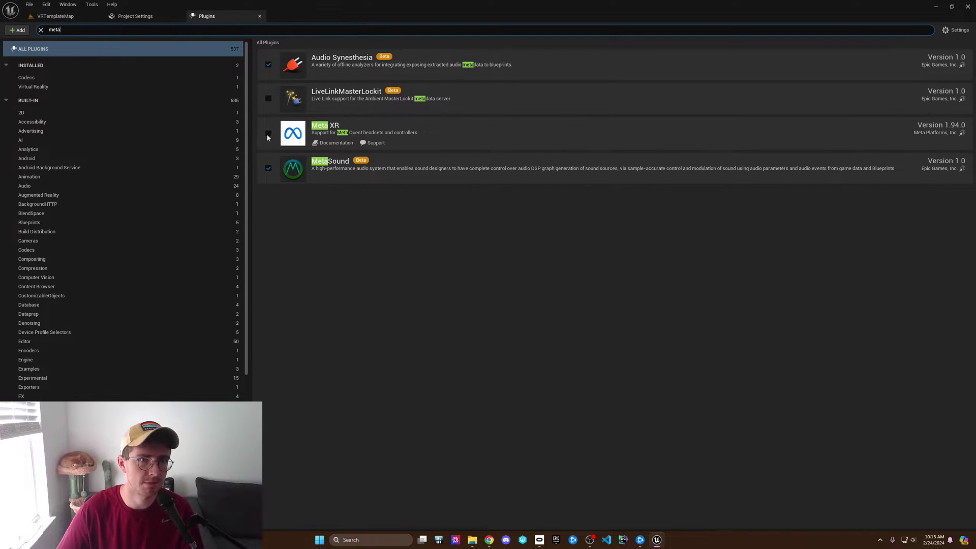
{"action": "left_click", "coordinate": [268, 134]}
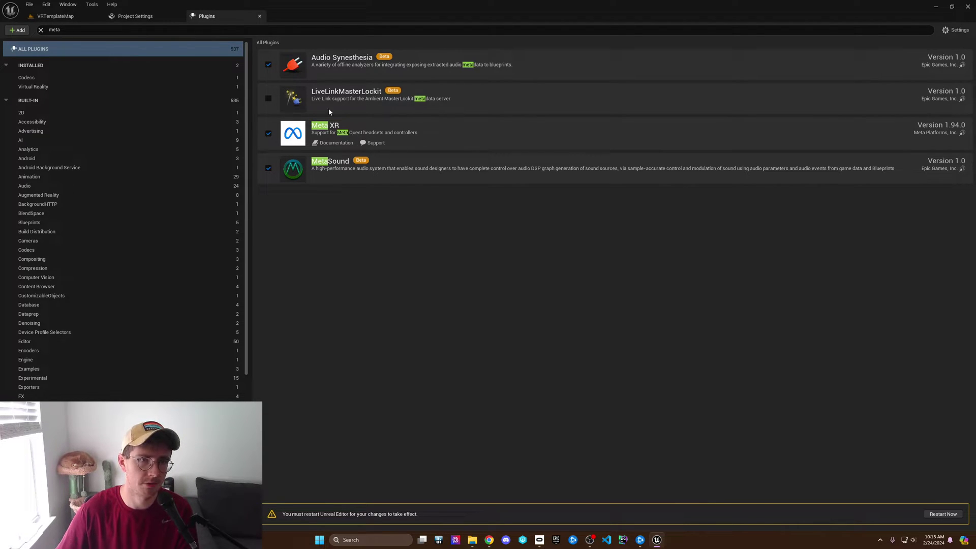
- Disable OpenXR and its dependent plugins, clear the search, and restart the editor
{"action": "key", "text": "BackSpace"}
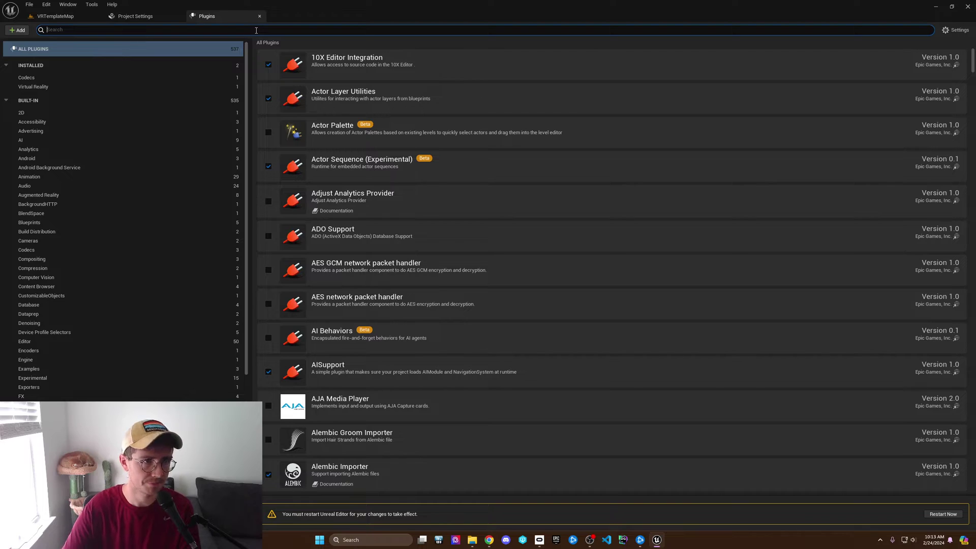
{"action": "type", "text": "openxr"}
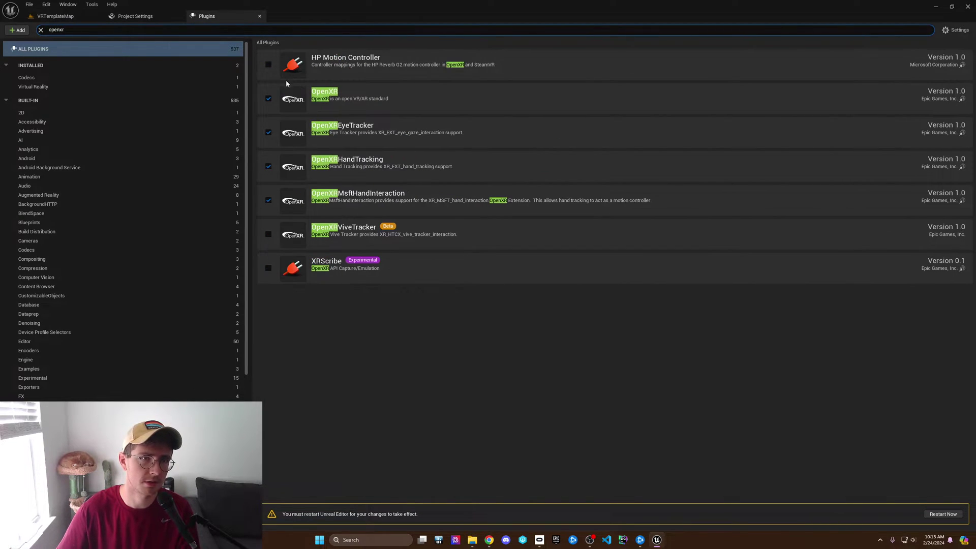
{"action": "left_click", "coordinate": [269, 98]}
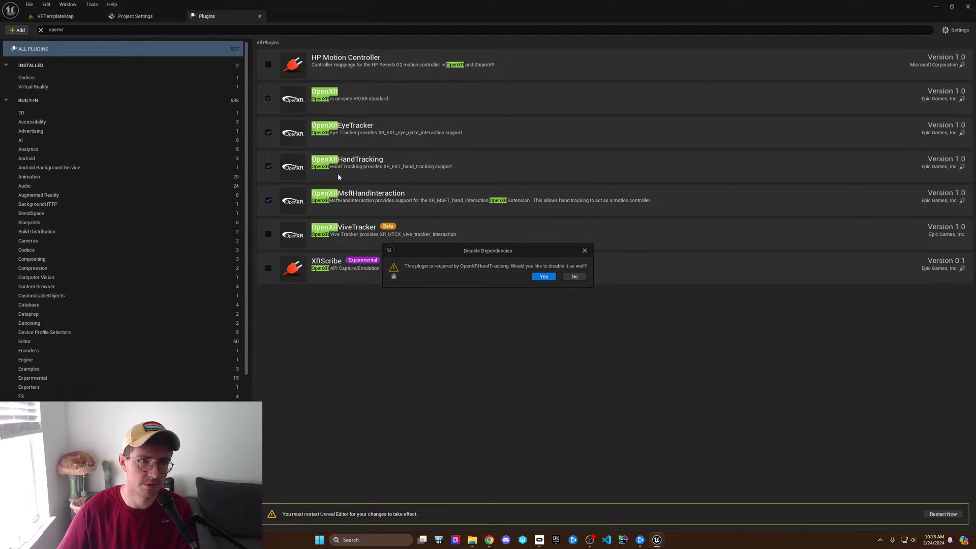
{"action": "left_click", "coordinate": [544, 277]}
{"action": "left_click", "coordinate": [543, 277]}
{"action": "left_click", "coordinate": [543, 276]}
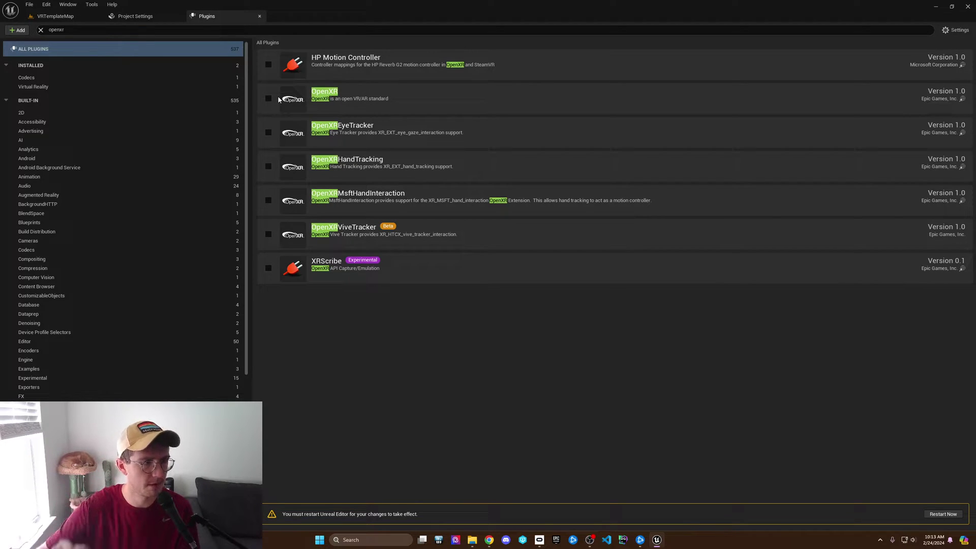
{"action": "left_click", "coordinate": [40, 30]}
{"action": "left_click", "coordinate": [936, 515]}
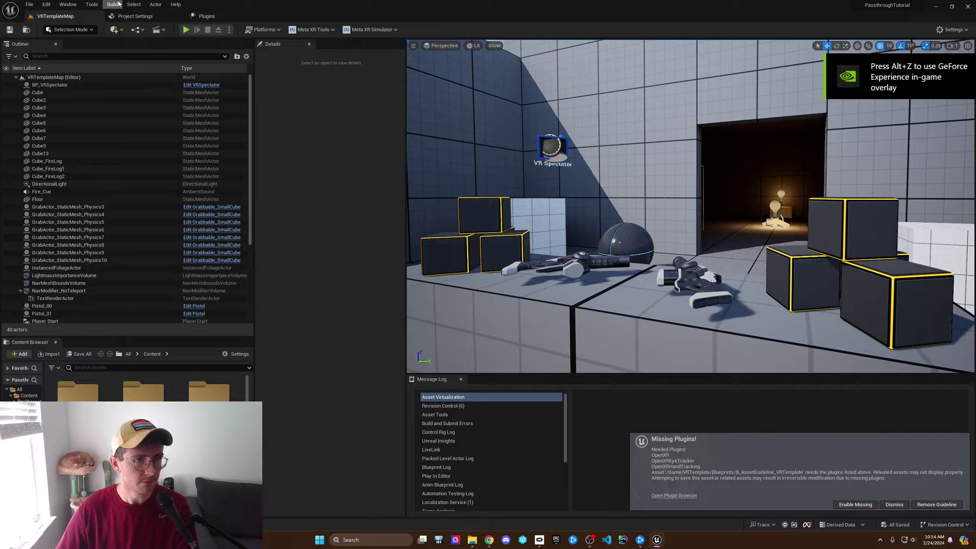
- Switch from the Plugins tab to Project Settings and focus its search field
{"action": "left_click", "coordinate": [202, 18]}
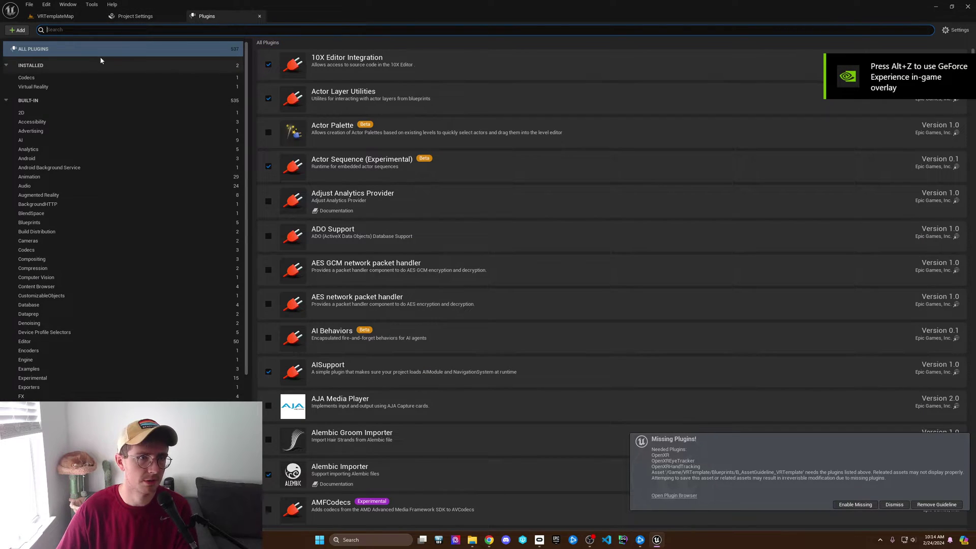
{"action": "left_click", "coordinate": [135, 17]}
{"action": "left_click", "coordinate": [146, 34]}
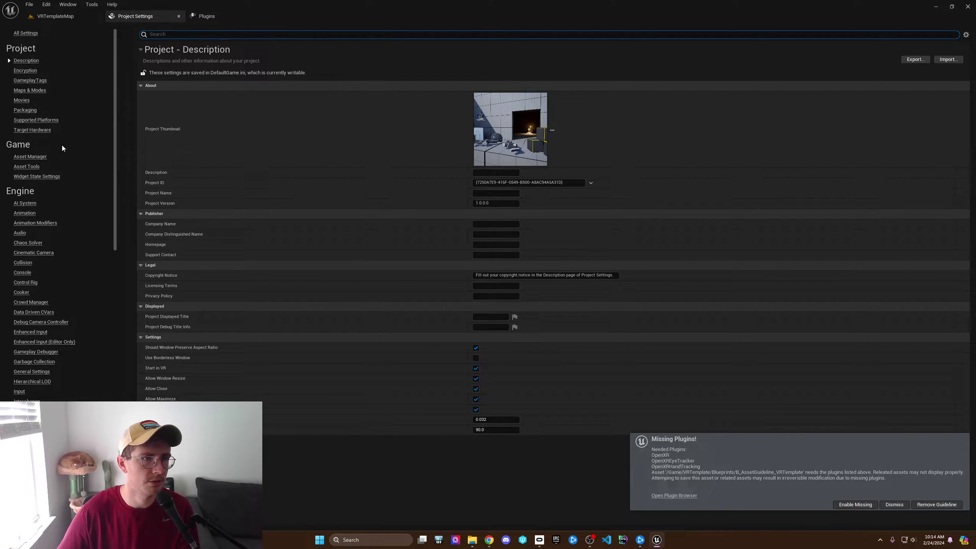
{"action": "scroll", "coordinate": [82, 300], "scroll_direction": "down", "scroll_amount": 1}
{"action": "scroll", "coordinate": [83, 299], "scroll_direction": "down", "scroll_amount": 1}
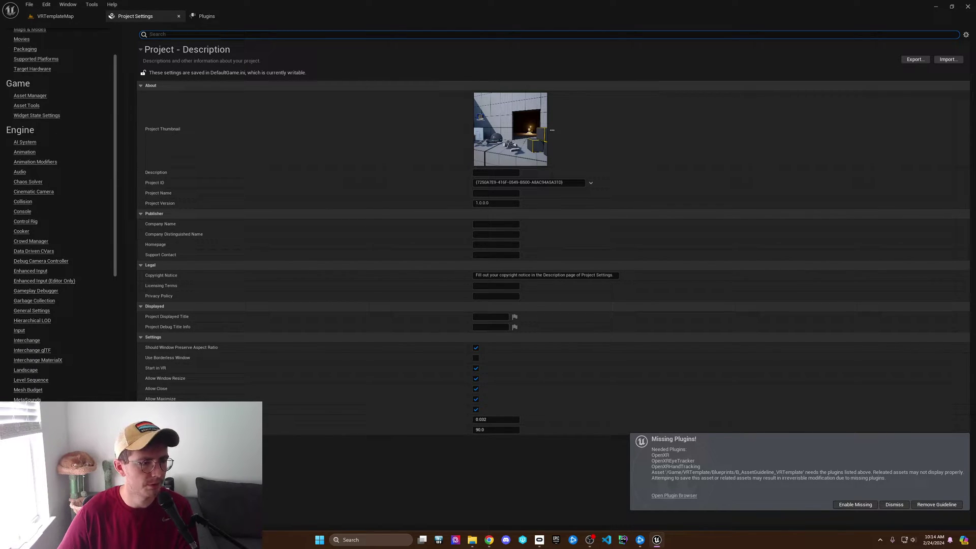
- In Engine > Rendering, set post-processing alpha channel support to Allow through tonemapper
{"action": "left_click", "coordinate": [30, 449]}
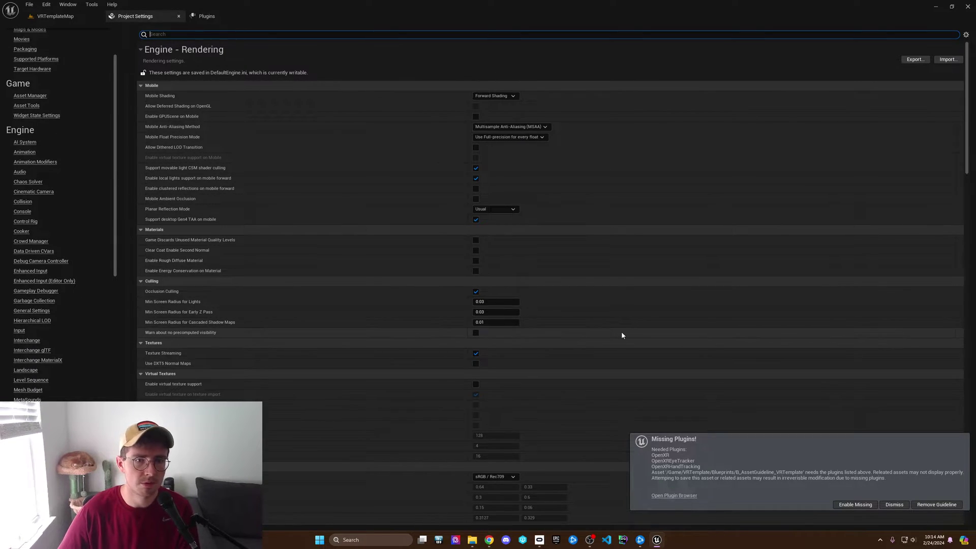
{"action": "scroll", "coordinate": [670, 331], "scroll_direction": "down", "scroll_amount": 5}
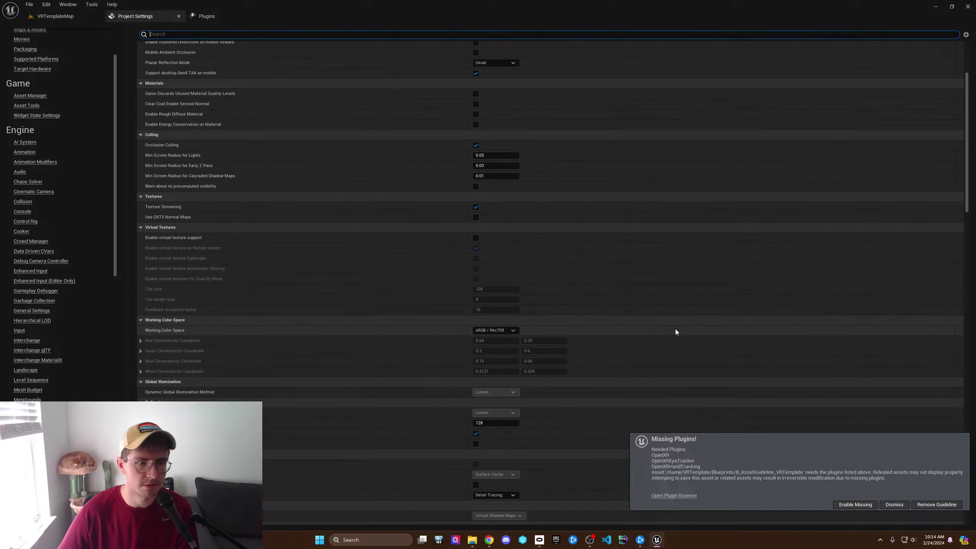
{"action": "scroll", "coordinate": [676, 331], "scroll_direction": "down", "scroll_amount": 6}
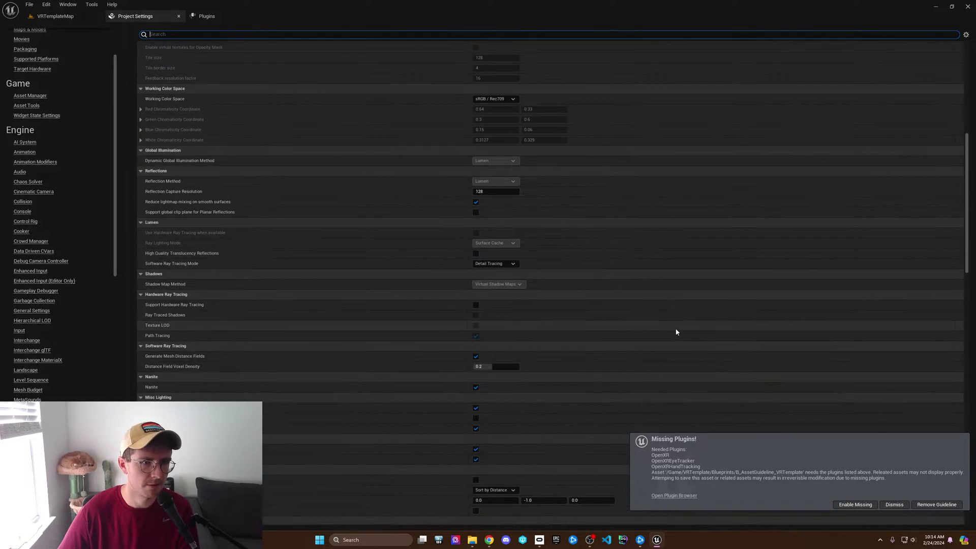
{"action": "scroll", "coordinate": [676, 333], "scroll_direction": "down", "scroll_amount": 4}
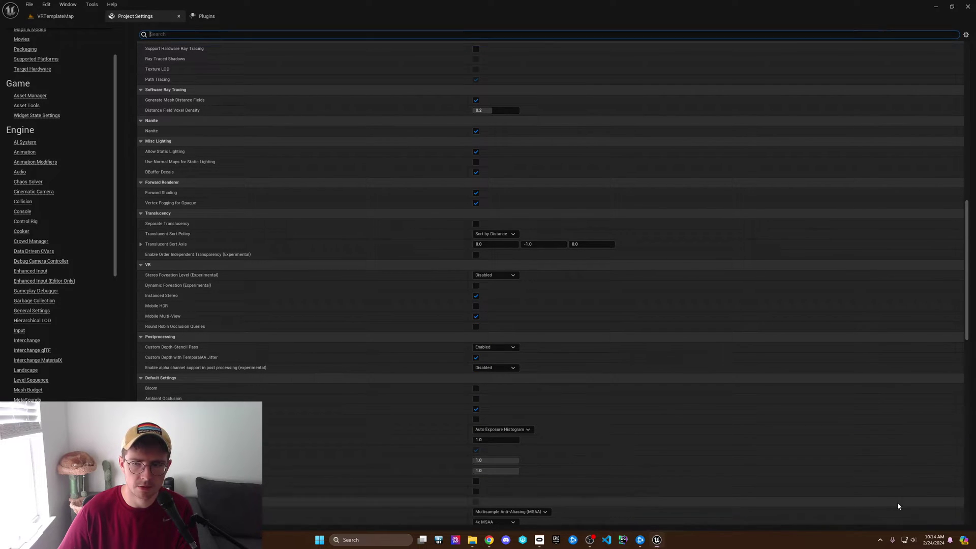
{"action": "left_click", "coordinate": [904, 508]}
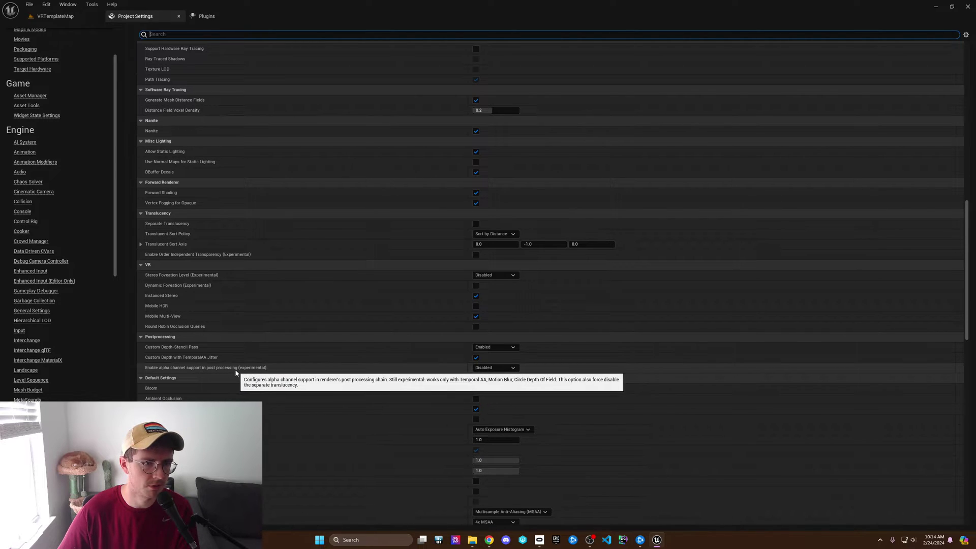
{"action": "left_click", "coordinate": [492, 368]}
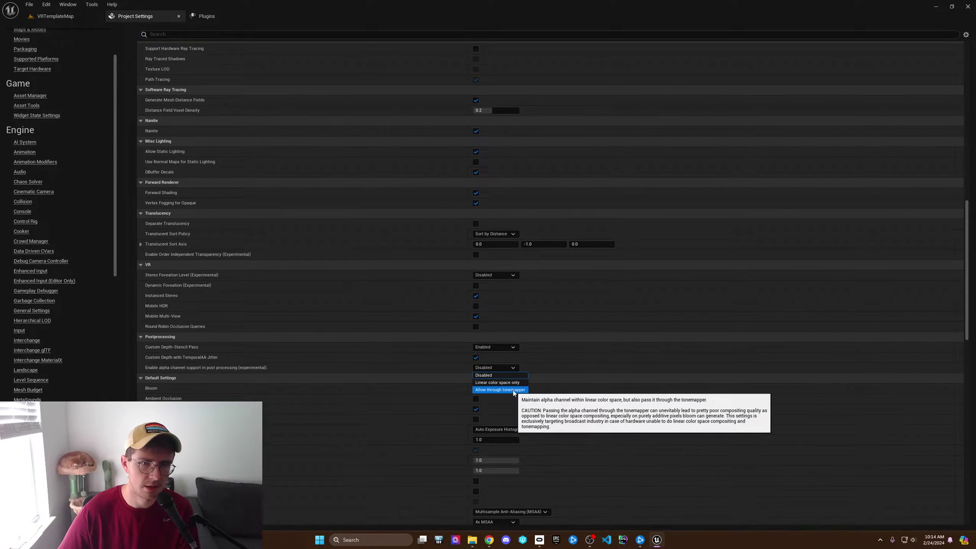
{"action": "left_click", "coordinate": [512, 389]}
- Leave the anti-aliasing method at MSAA and bring up the Meta XR plugin settings
{"action": "scroll", "coordinate": [653, 368], "scroll_direction": "down", "scroll_amount": 5}
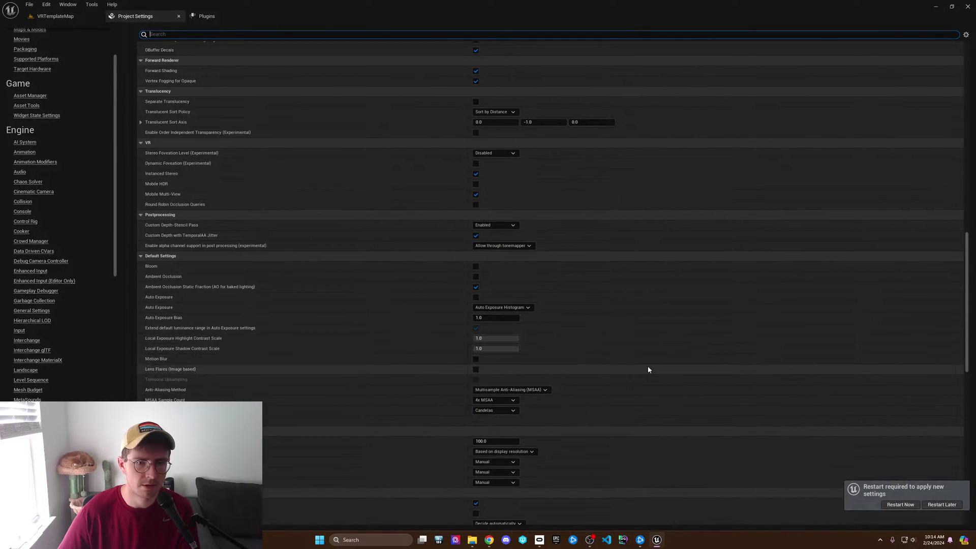
{"action": "left_click", "coordinate": [544, 390]}
{"action": "left_click", "coordinate": [600, 392]}
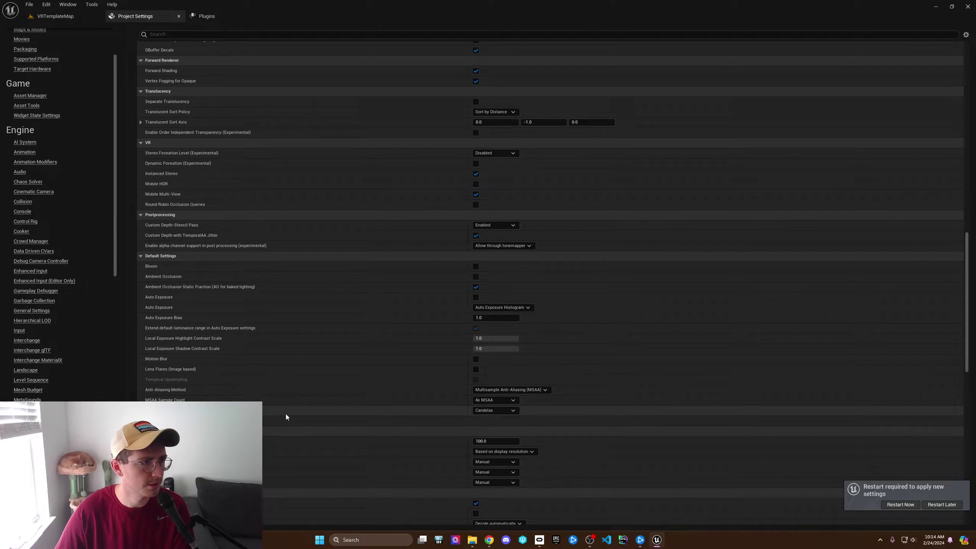
{"action": "left_click_drag", "start_coordinate": [114, 257], "coordinate": [114, 497]}
{"action": "left_click", "coordinate": [30, 420]}
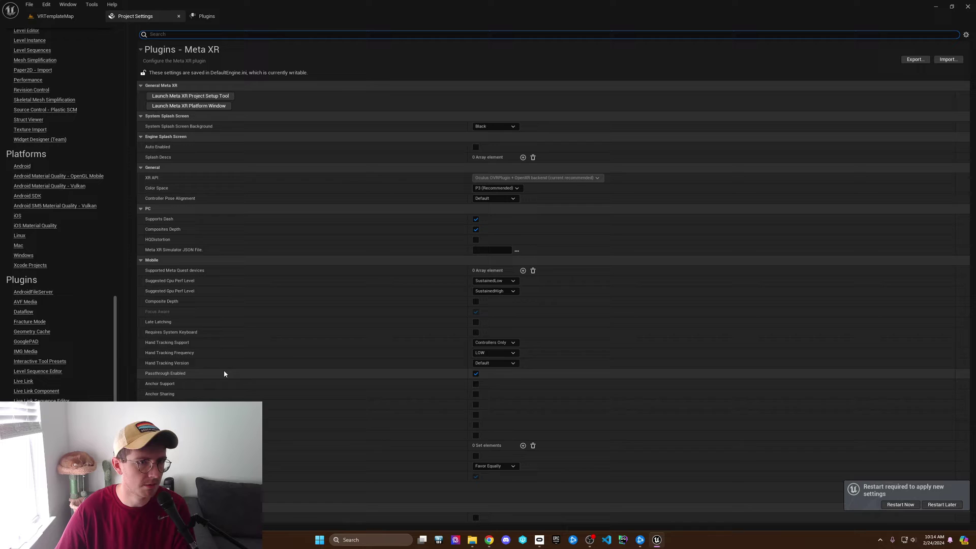
- Add three supported Meta Quest device entries in the Meta XR settings
{"action": "left_click", "coordinate": [523, 270]}
{"action": "left_click", "coordinate": [523, 271]}
{"action": "left_click", "coordinate": [523, 270]}
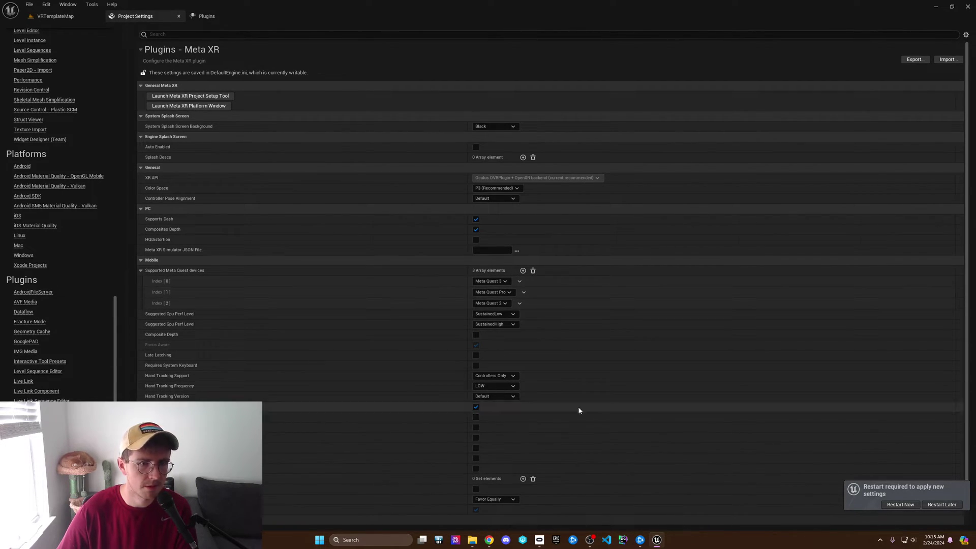
{"action": "scroll", "coordinate": [446, 403], "scroll_direction": "down", "scroll_amount": 2}
- Turn on Anchor Support, Anchor Sharing and the mobile options below, keeping Hand Tracking Version at Default
{"action": "left_click", "coordinate": [476, 386]}
{"action": "left_click", "coordinate": [477, 396]}
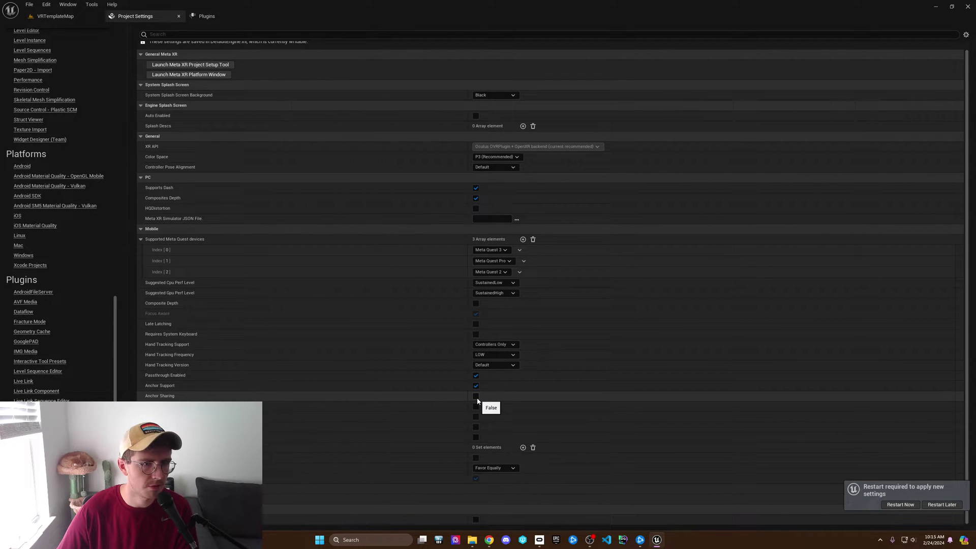
{"action": "left_click", "coordinate": [476, 407]}
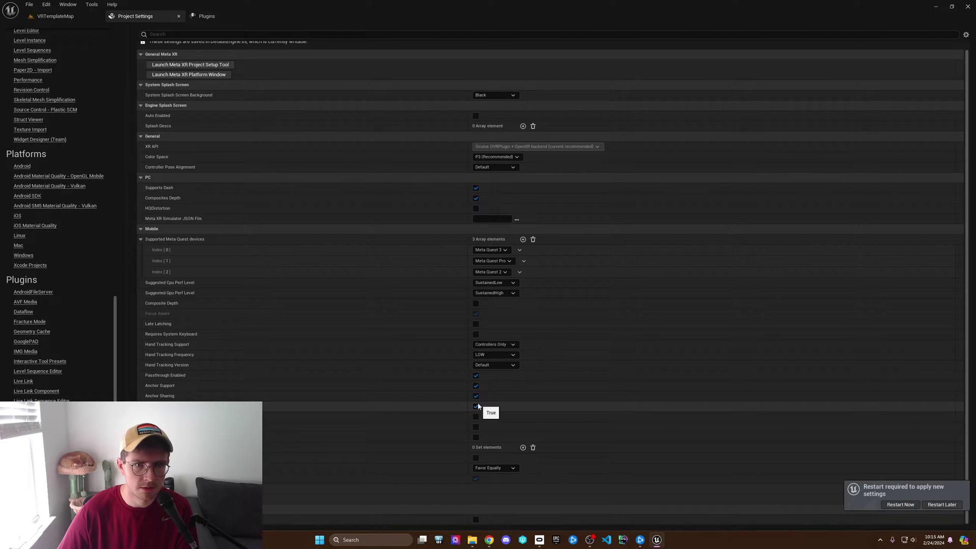
{"action": "left_click", "coordinate": [495, 366]}
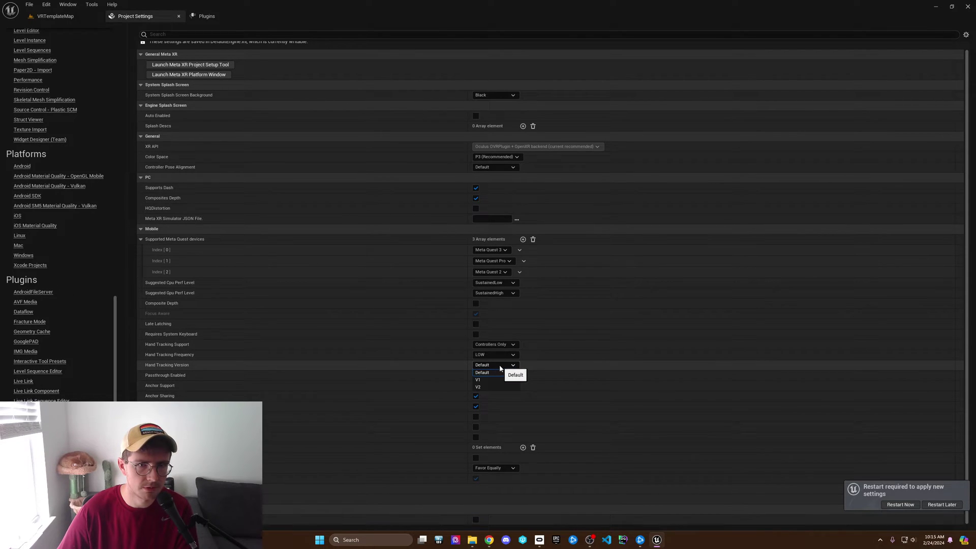
{"action": "left_click", "coordinate": [497, 373]}
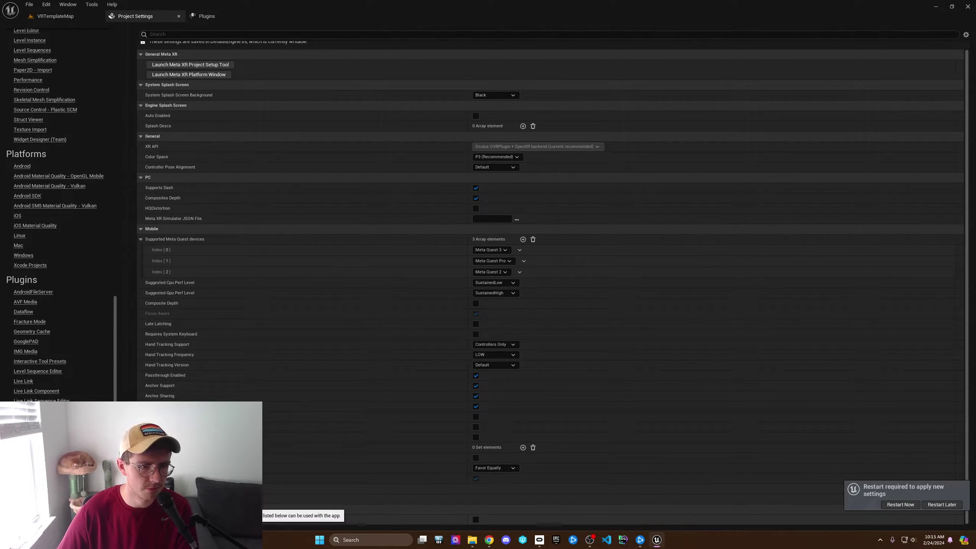
{"action": "left_click", "coordinate": [476, 520]}
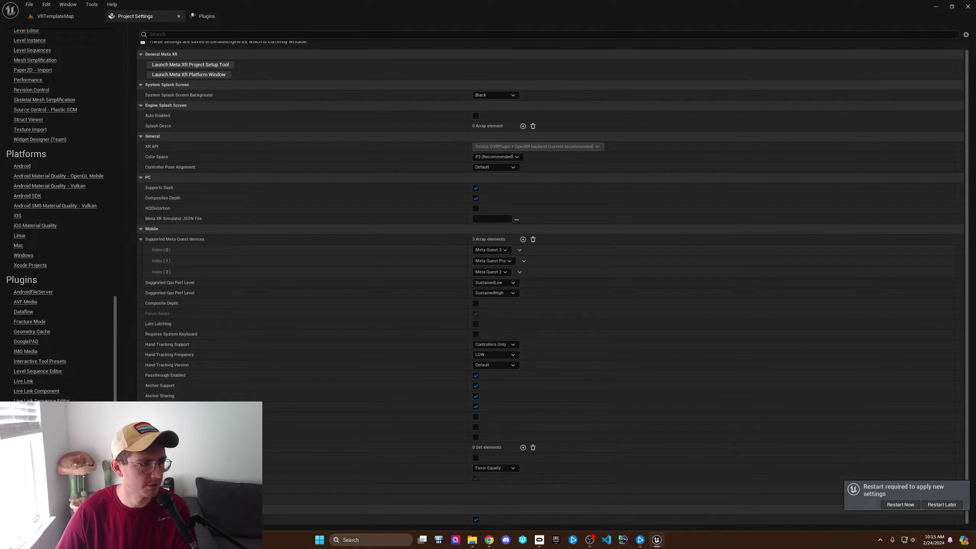
- Restart the editor, dismiss the Missing Plugins notice, and focus the Content Browser asset search
{"action": "left_click", "coordinate": [900, 504]}
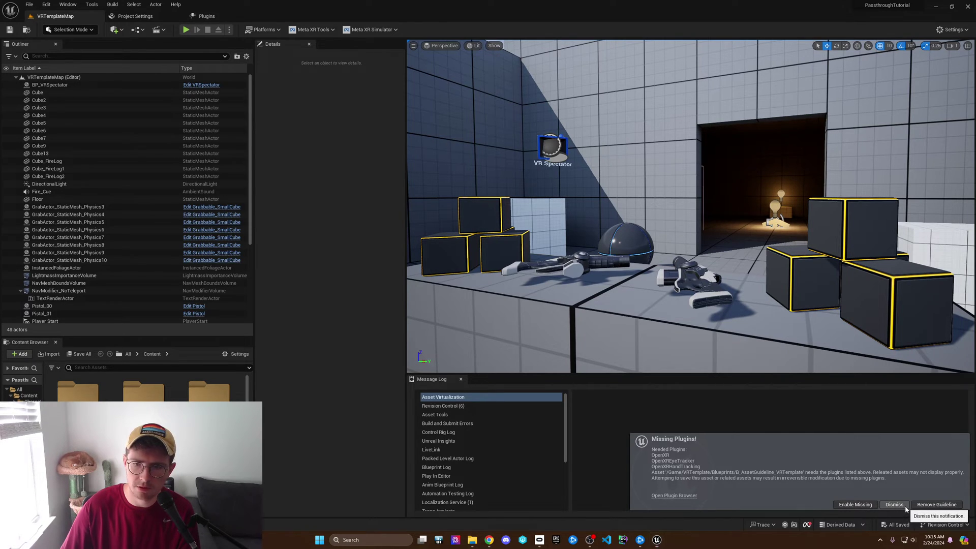
{"action": "left_click", "coordinate": [887, 505]}
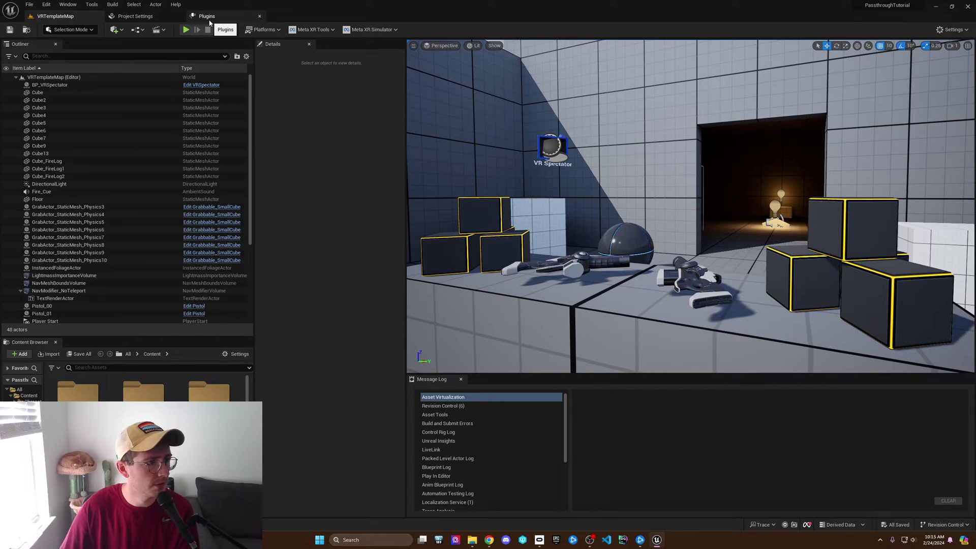
{"action": "left_click", "coordinate": [195, 366]}
- Open the VRPawn Blueprint and add an Oculus XR Passthrough Layer under its Camera
{"action": "type", "text": "vrpaw"}
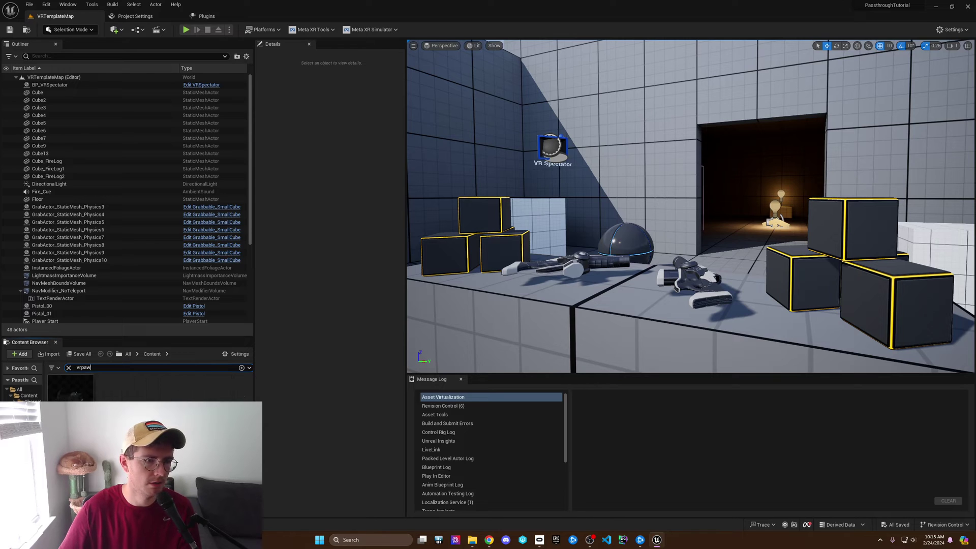
{"action": "double_click", "coordinate": [70, 387]}
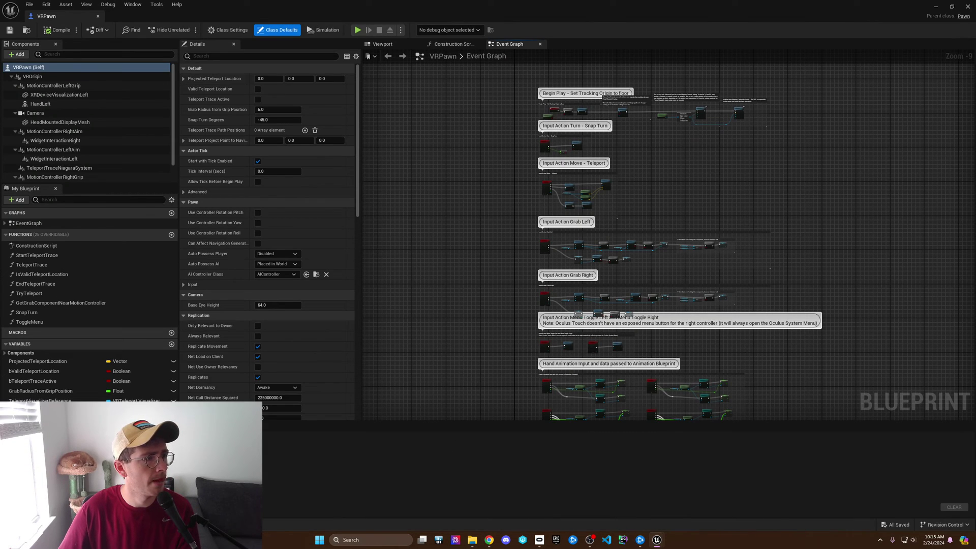
{"action": "left_click", "coordinate": [489, 540]}
{"action": "left_click", "coordinate": [35, 112]}
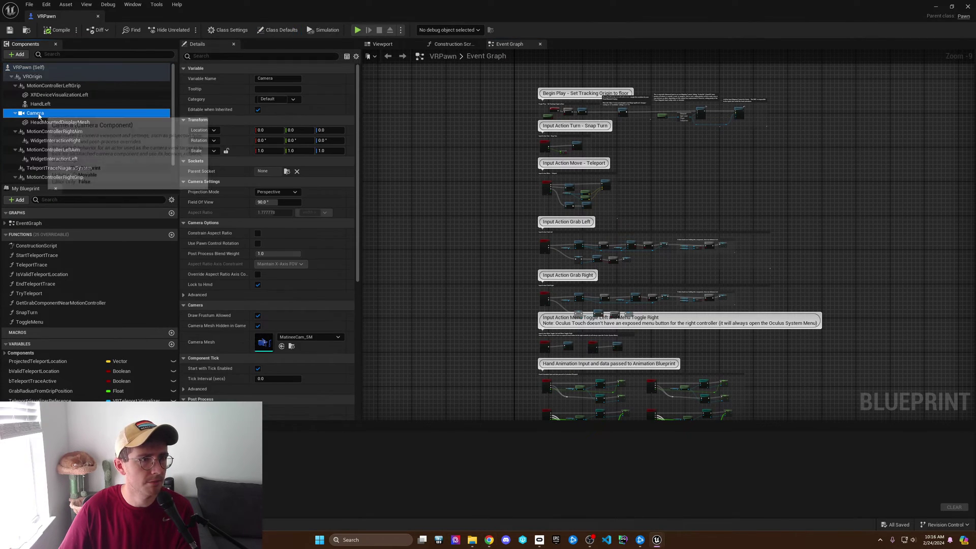
{"action": "left_click", "coordinate": [17, 54]}
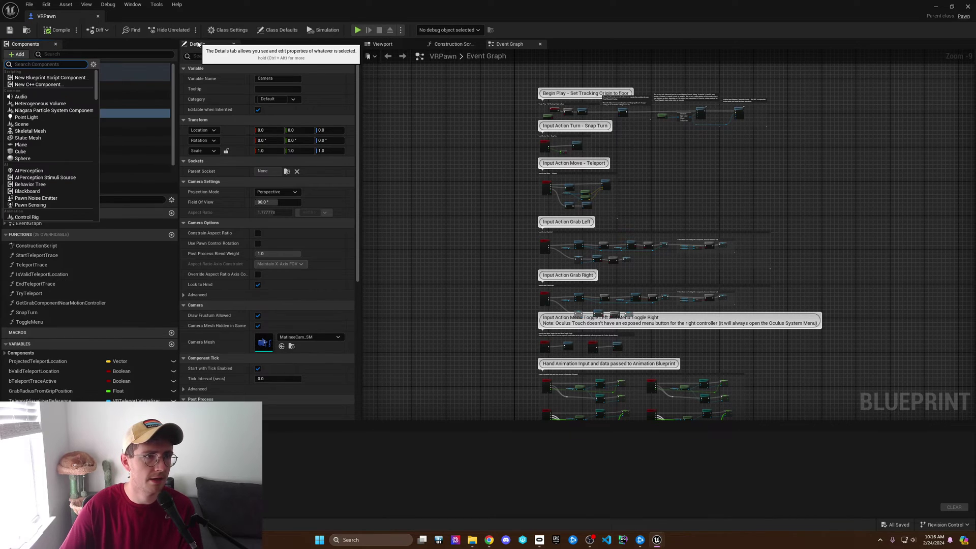
{"action": "type", "text": "passthr"}
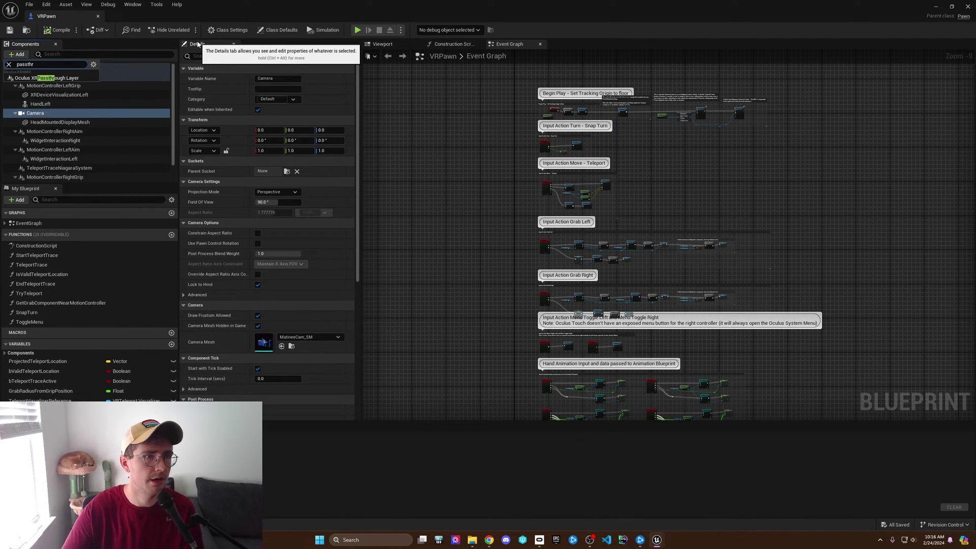
{"action": "left_click", "coordinate": [47, 78]}
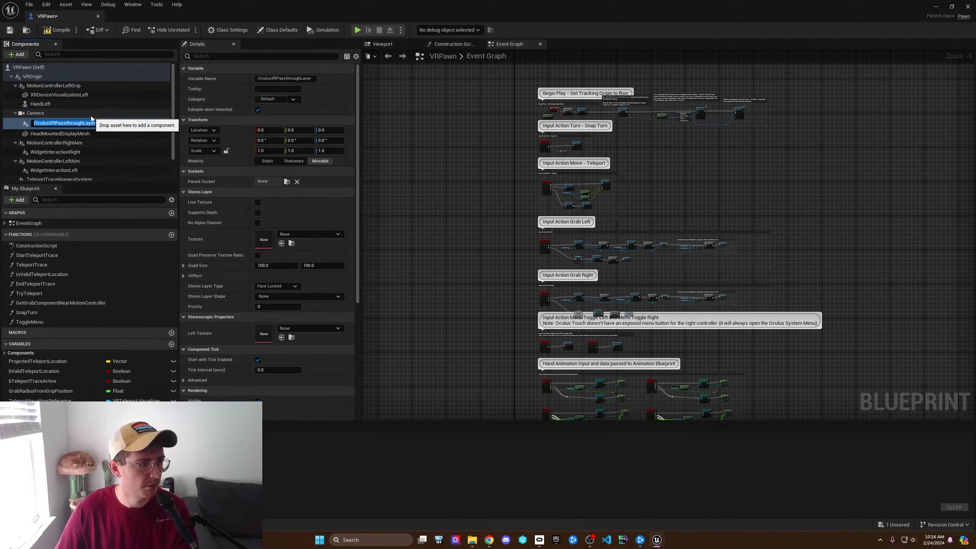
- Give the layer Supports Depth, No Alpha Channel, Reconstructed Passthrough shape and Underlay placement, then compile
{"action": "left_click", "coordinate": [258, 212]}
{"action": "left_click", "coordinate": [260, 224]}
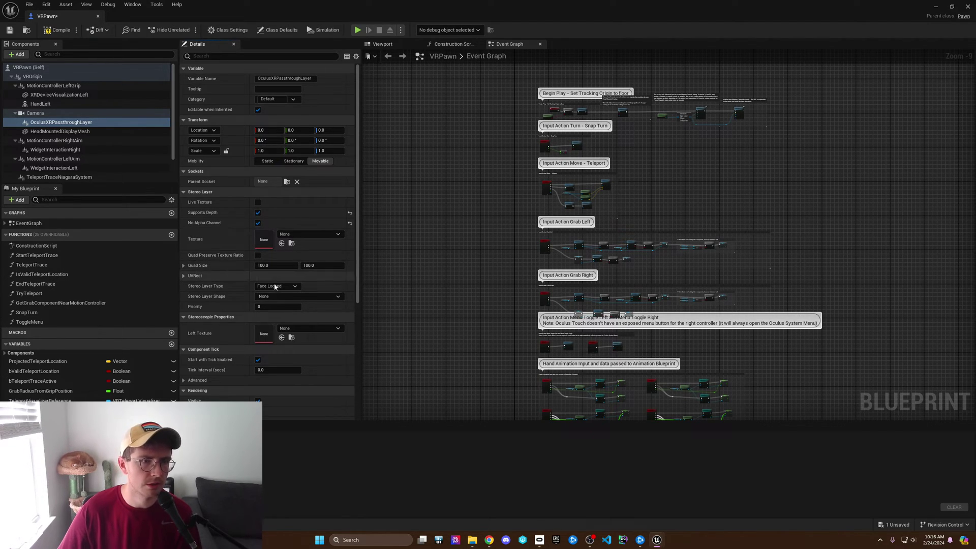
{"action": "left_click", "coordinate": [297, 297]}
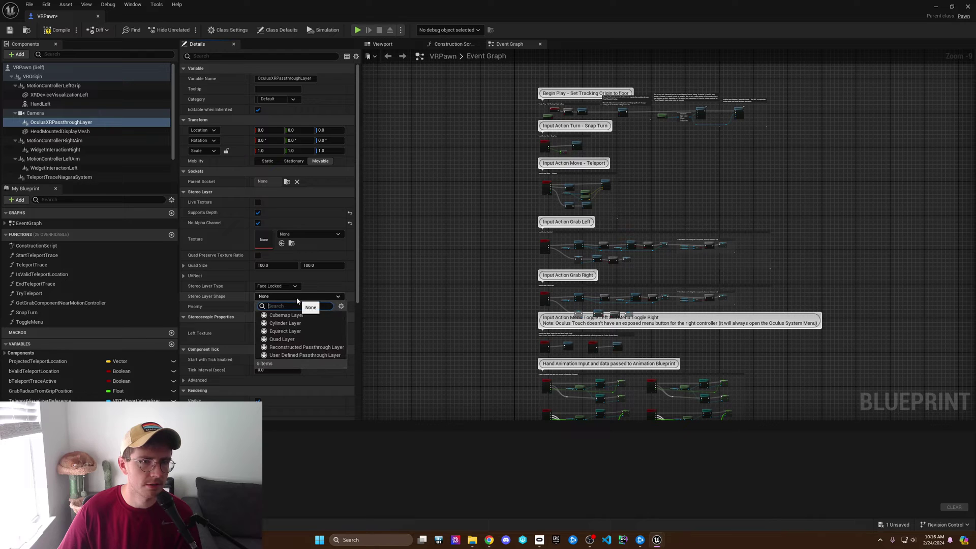
{"action": "left_click", "coordinate": [306, 348]}
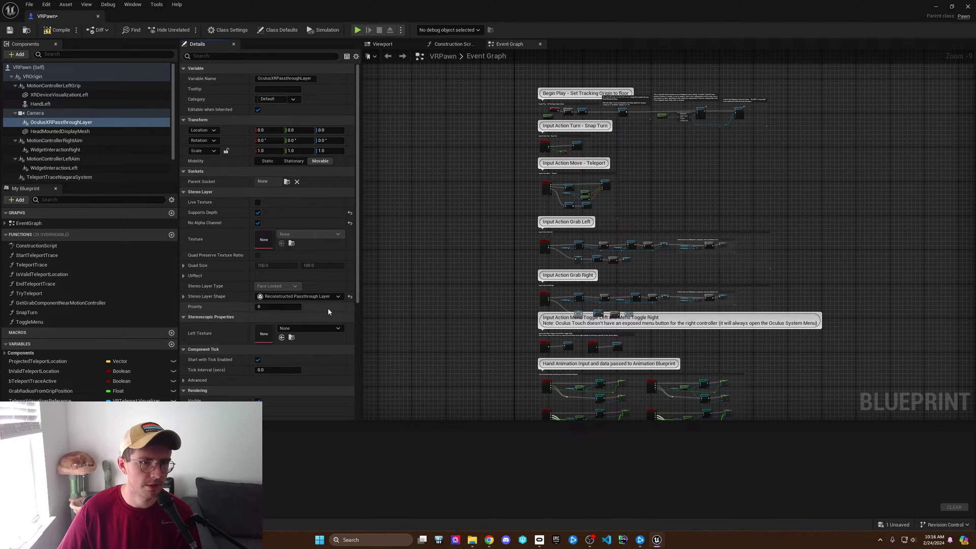
{"action": "left_click", "coordinate": [183, 296]}
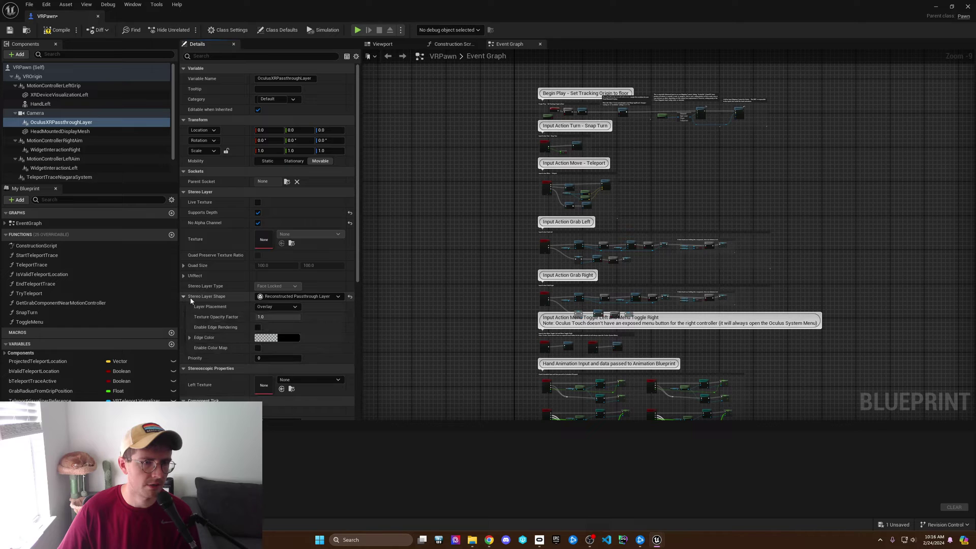
{"action": "left_click", "coordinate": [278, 308]}
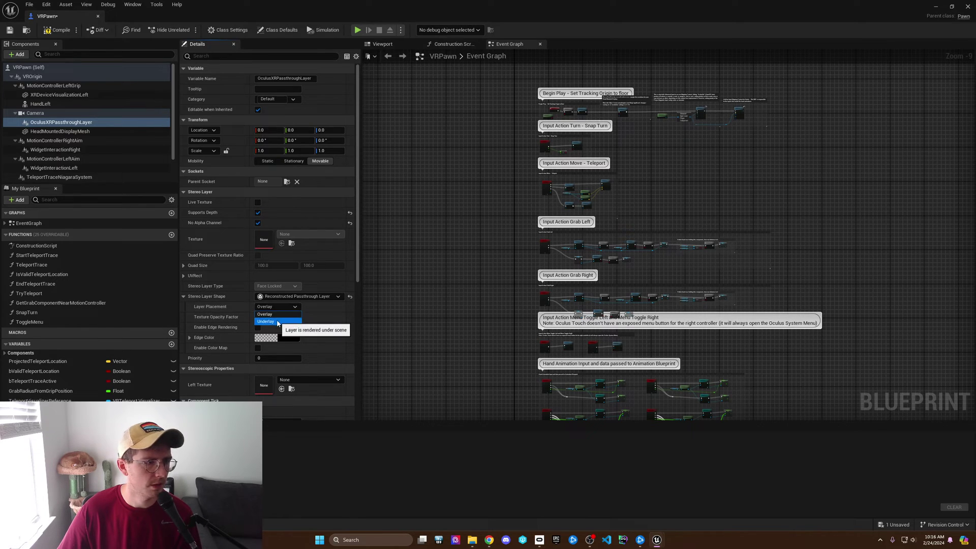
{"action": "left_click", "coordinate": [274, 322]}
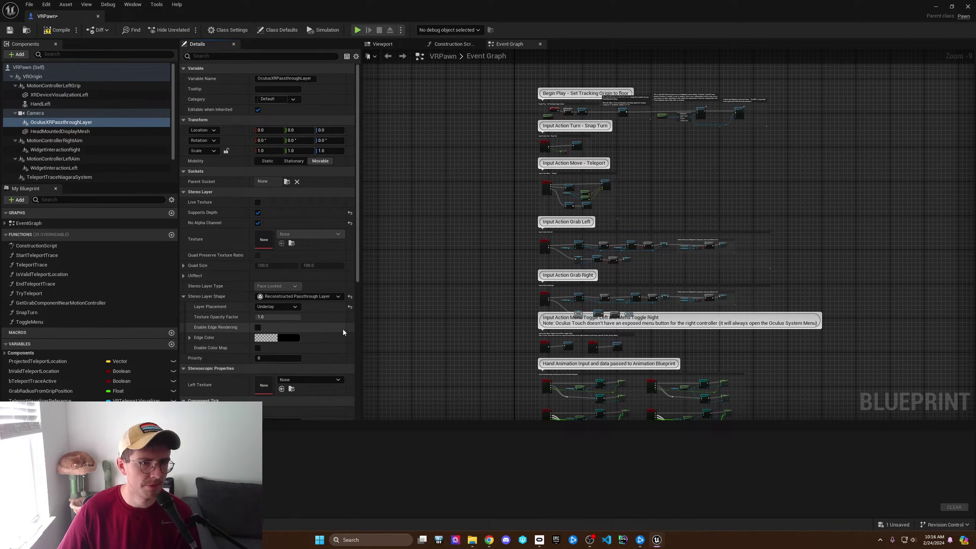
{"action": "left_click", "coordinate": [58, 31]}
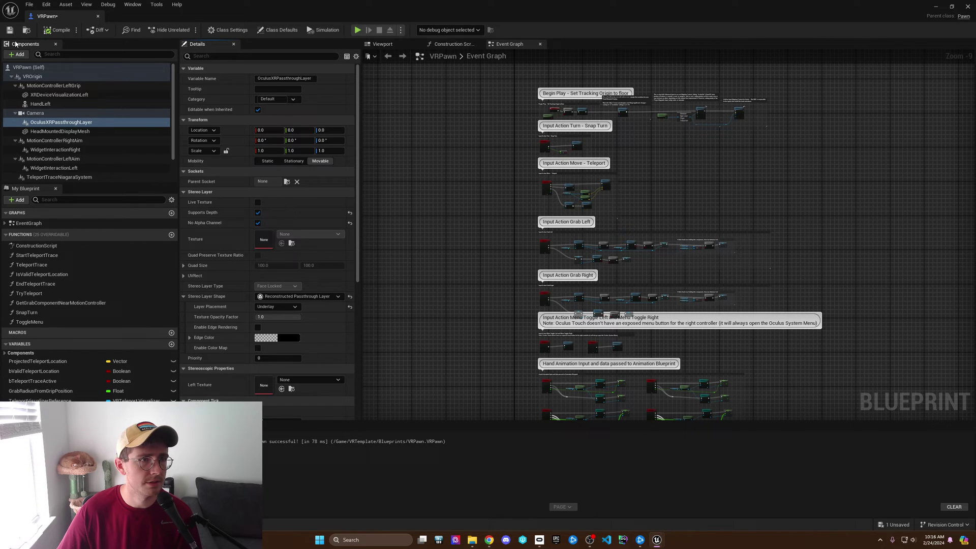
- Close the VRPawn Blueprint, check the Engine Scalability Settings are at Epic, and tilt the view skyward
{"action": "left_click", "coordinate": [96, 17]}
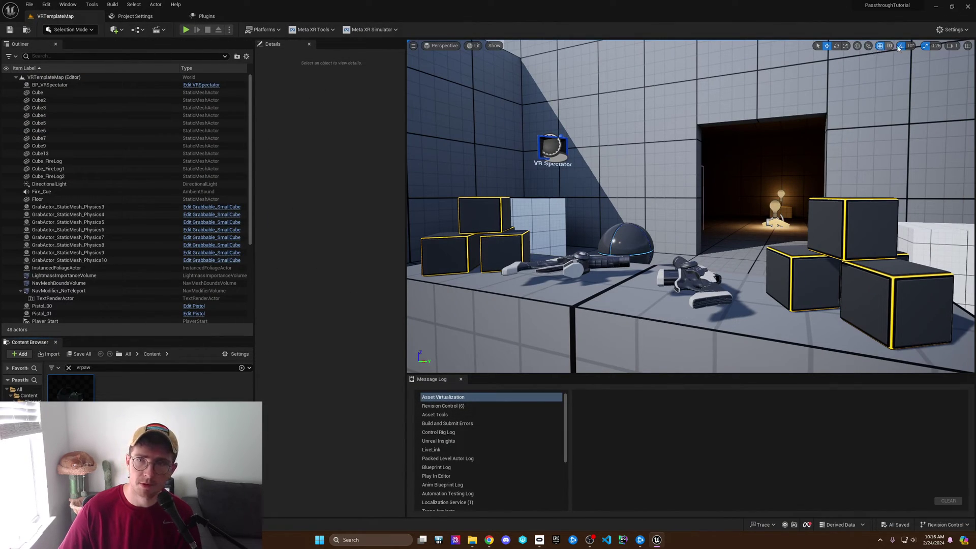
{"action": "left_click", "coordinate": [950, 29]}
{"action": "mouse_move", "coordinate": [926, 154]}
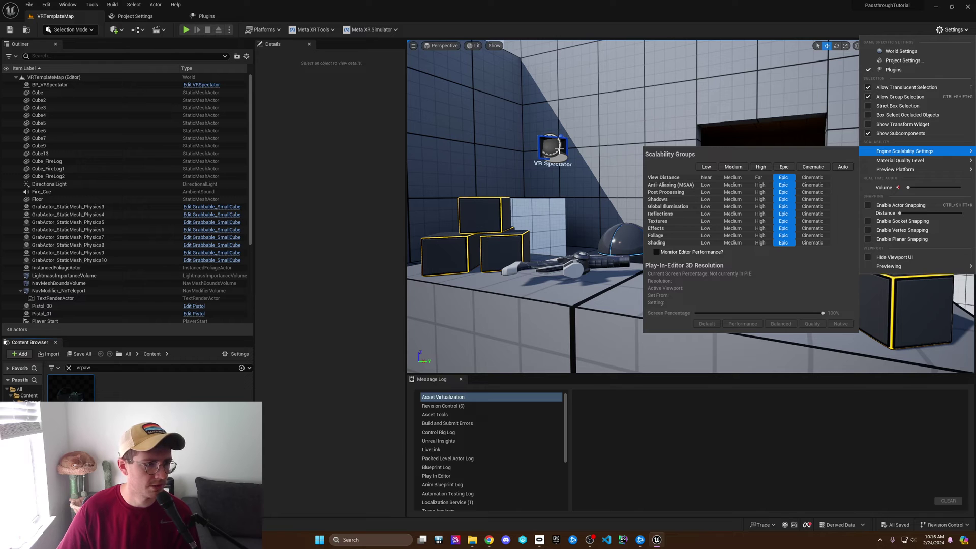
{"action": "left_click", "coordinate": [647, 80]}
{"action": "right_click_drag", "start_coordinate": [646, 80], "coordinate": [710, 127]}
- Delete the sky sphere, sky light, roof and the nearby walls one by one
{"action": "right_click_drag", "start_coordinate": [646, 195], "coordinate": [682, 190]}
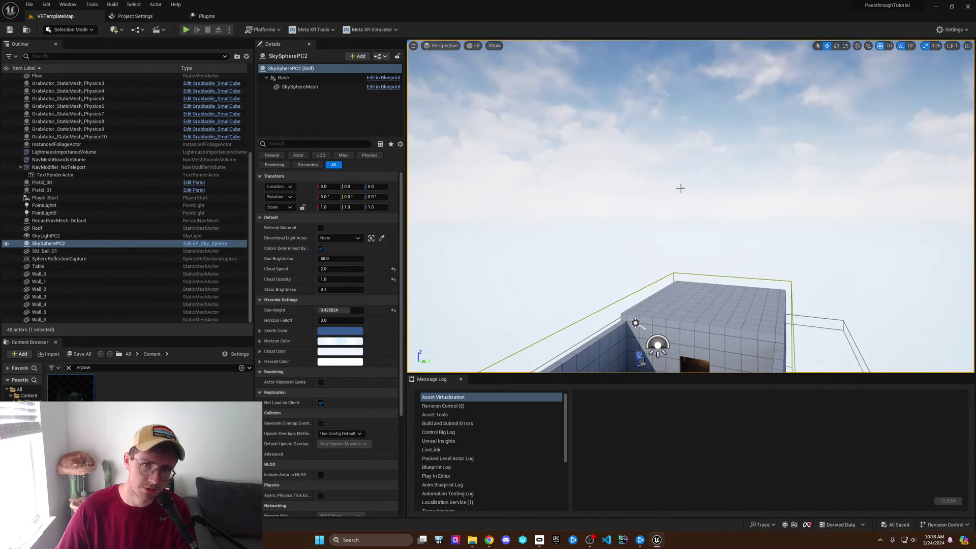
{"action": "key", "text": "Delete"}
{"action": "left_click", "coordinate": [674, 179]}
{"action": "key", "text": "Delete"}
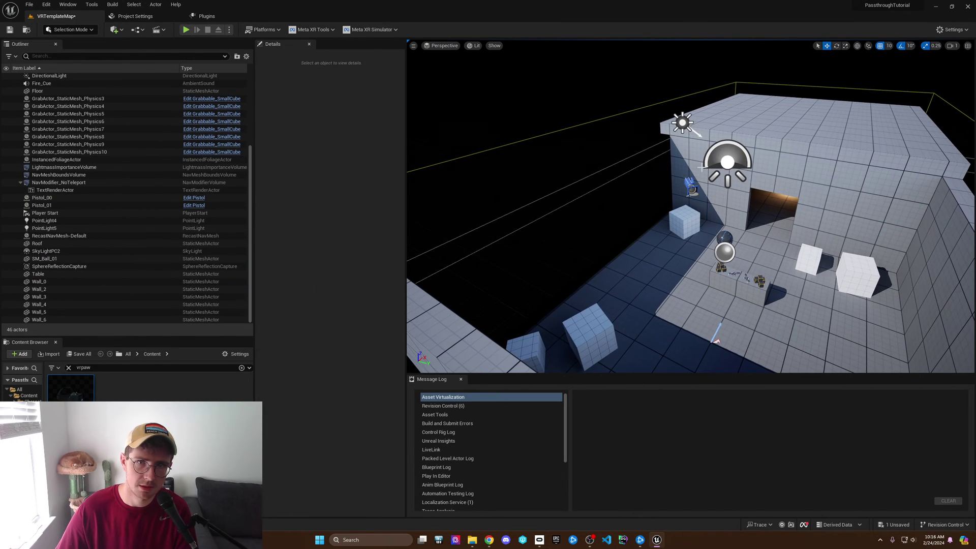
{"action": "left_click", "coordinate": [674, 179]}
{"action": "key", "text": "Delete"}
{"action": "left_click", "coordinate": [673, 178]}
{"action": "key", "text": "Delete"}
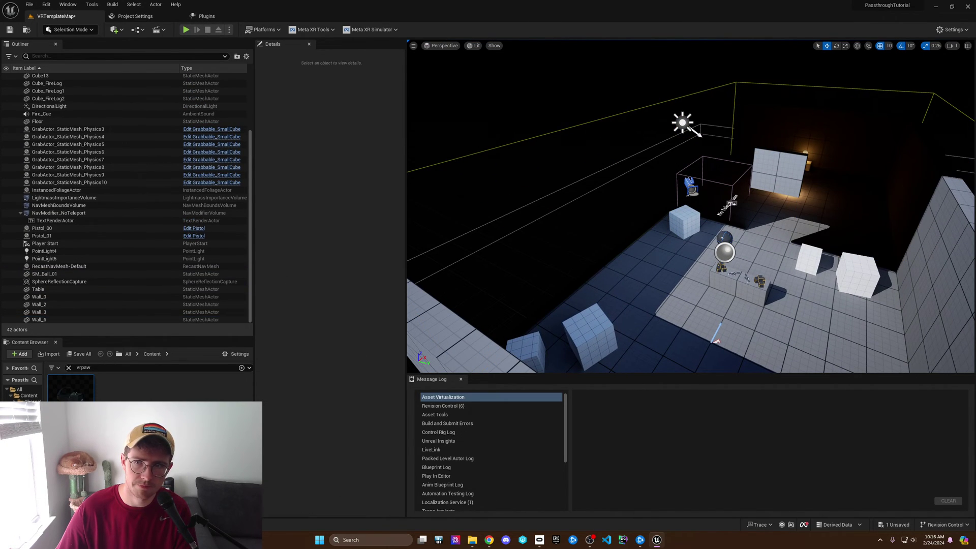
{"action": "left_click", "coordinate": [673, 179]}
{"action": "key", "text": "Delete"}
{"action": "left_click", "coordinate": [674, 178]}
{"action": "key", "text": "f"}
{"action": "key", "text": "Delete"}
- Delete the long wall Wall_0 and the Floor, then pull back toward the cubes and table
{"action": "left_click", "coordinate": [687, 209]}
{"action": "key", "text": "Delete"}
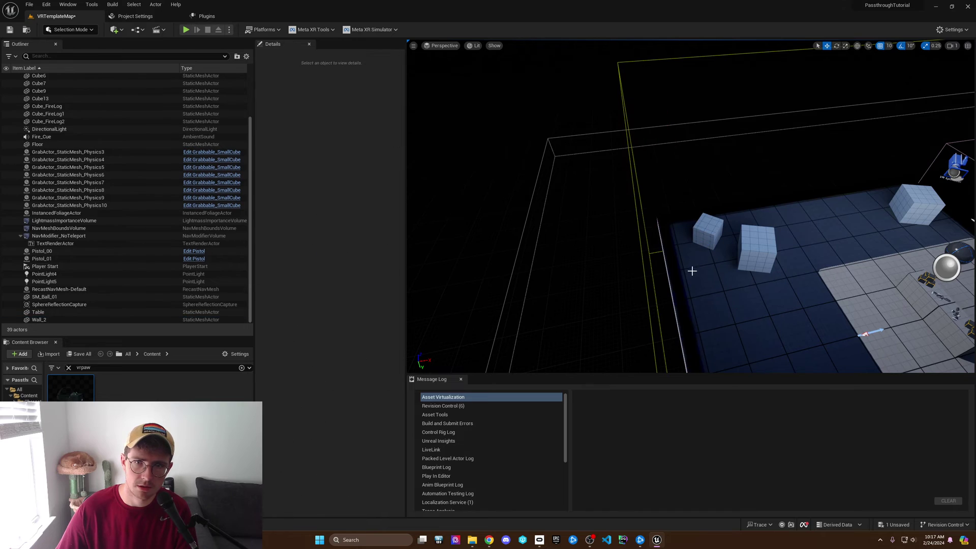
{"action": "left_click", "coordinate": [693, 270]}
{"action": "key", "text": "Delete"}
{"action": "right_click_drag", "start_coordinate": [693, 270], "coordinate": [760, 246]}
{"action": "right_click_drag", "start_coordinate": [532, 163], "coordinate": [532, 164]}
- Launch the stripped-down PassthroughTutorial level in VR Preview from the Play options menu
{"action": "left_click", "coordinate": [229, 29]}
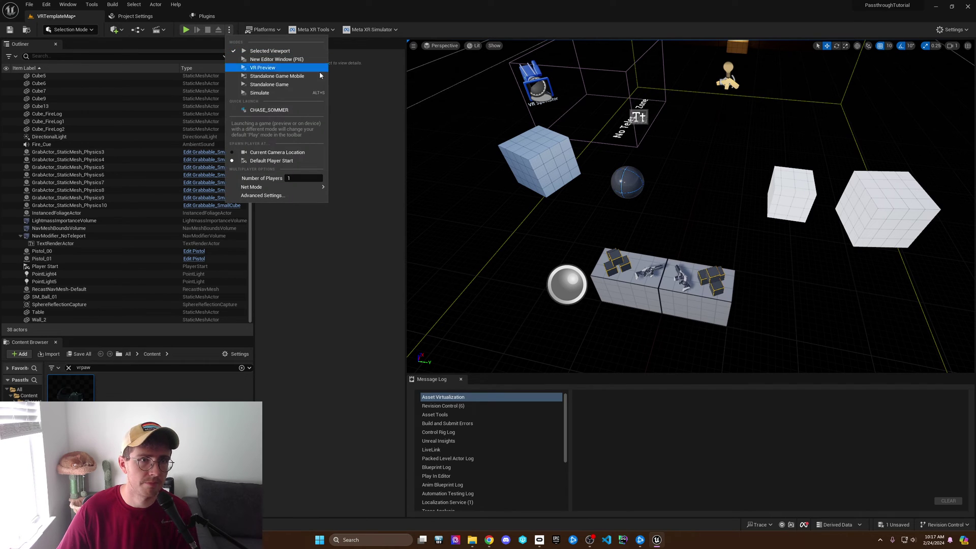
{"action": "left_click", "coordinate": [298, 72]}
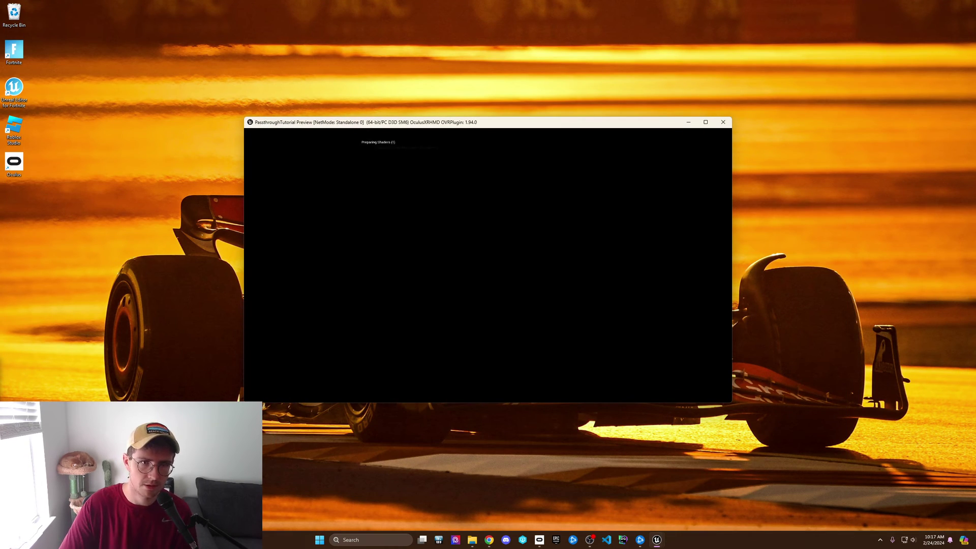